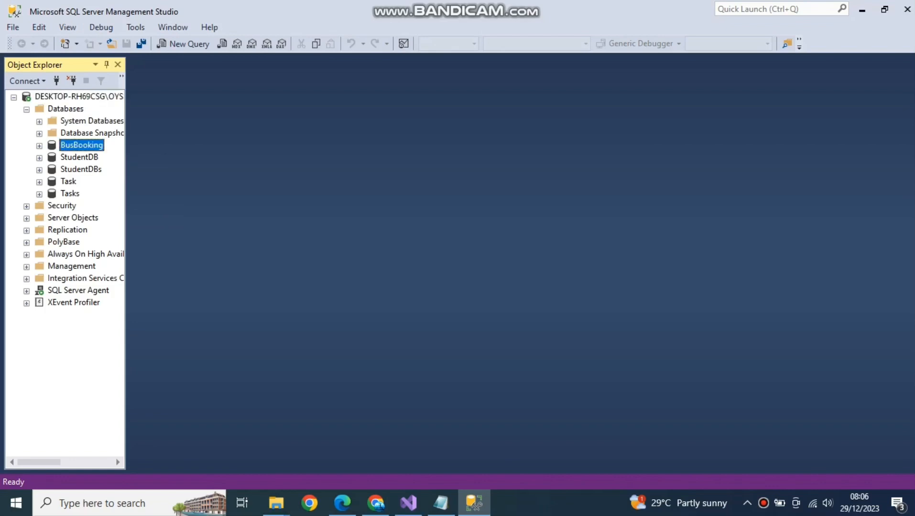
{"action": "right_click", "coordinate": [62, 146]}
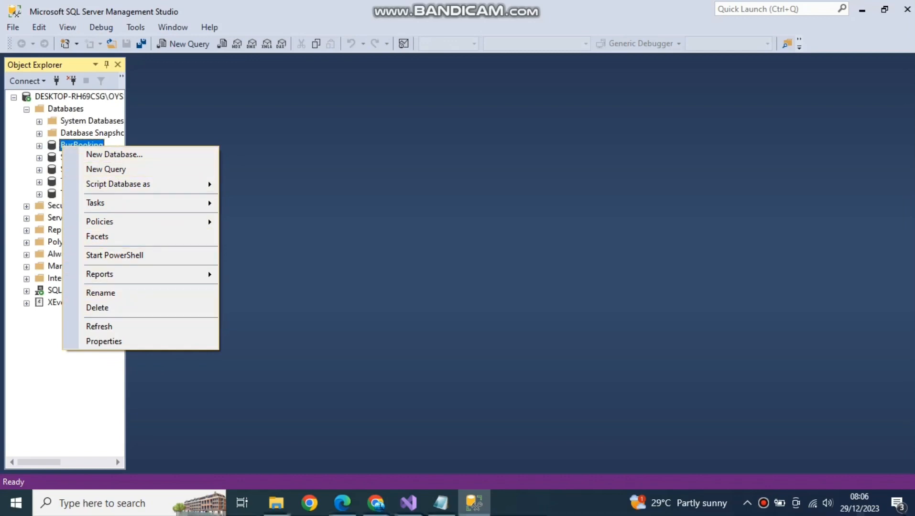
{"action": "left_click", "coordinate": [65, 109]}
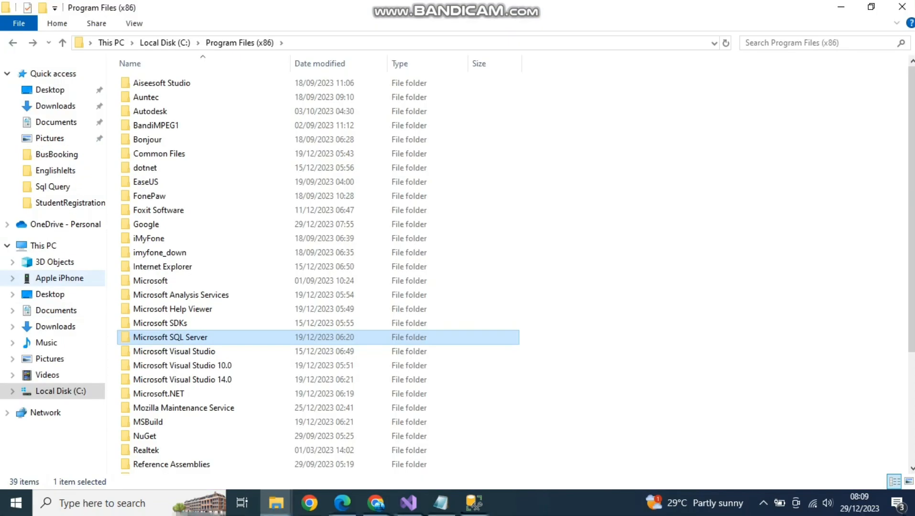
Step: Create a folder named DBBackup at the root of Local Disk (C:) and close the file window
{"action": "left_click", "coordinate": [49, 295]}
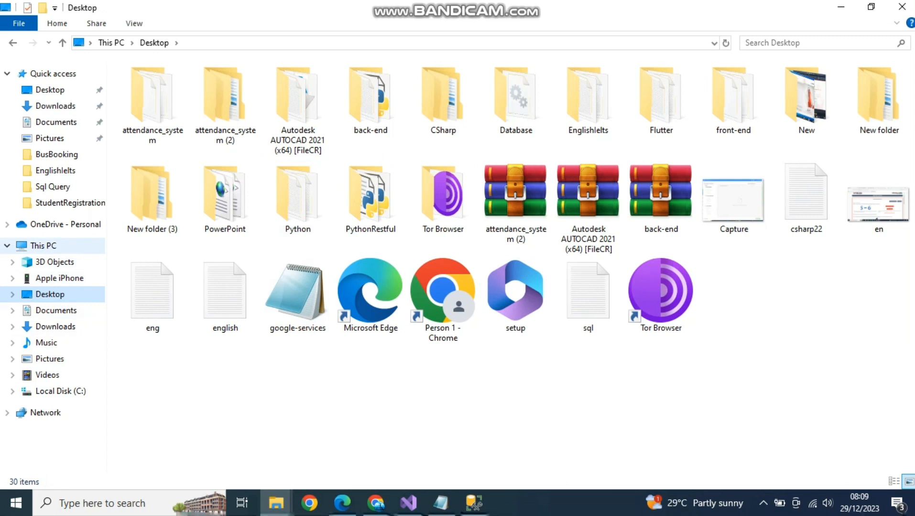
{"action": "left_click", "coordinate": [43, 245]}
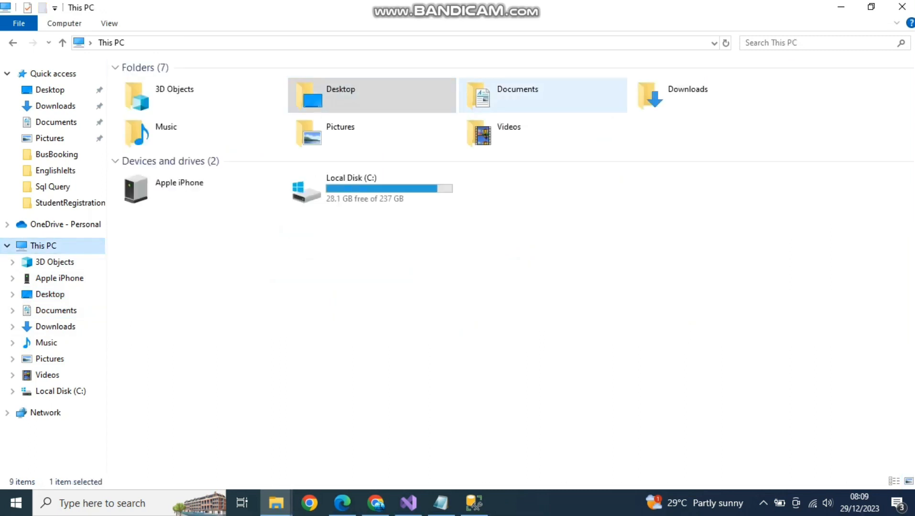
{"action": "double_click", "coordinate": [363, 189]}
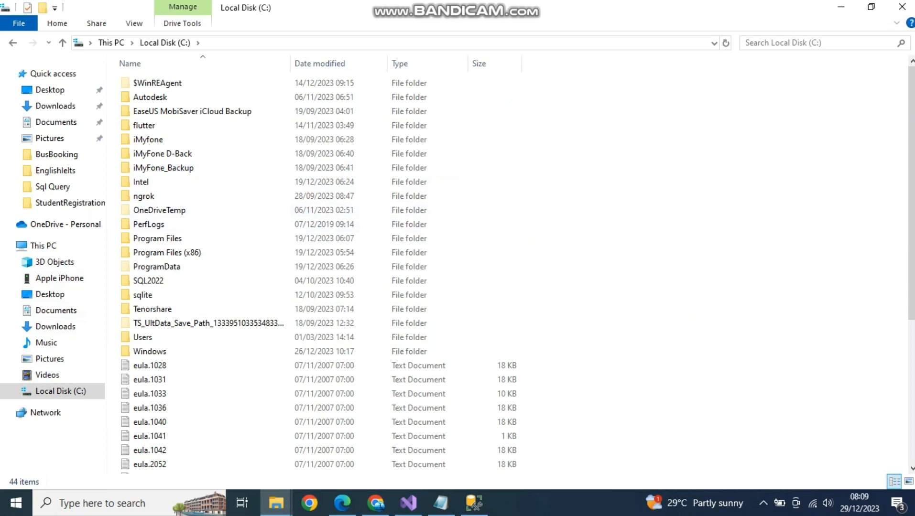
{"action": "right_click", "coordinate": [663, 257]}
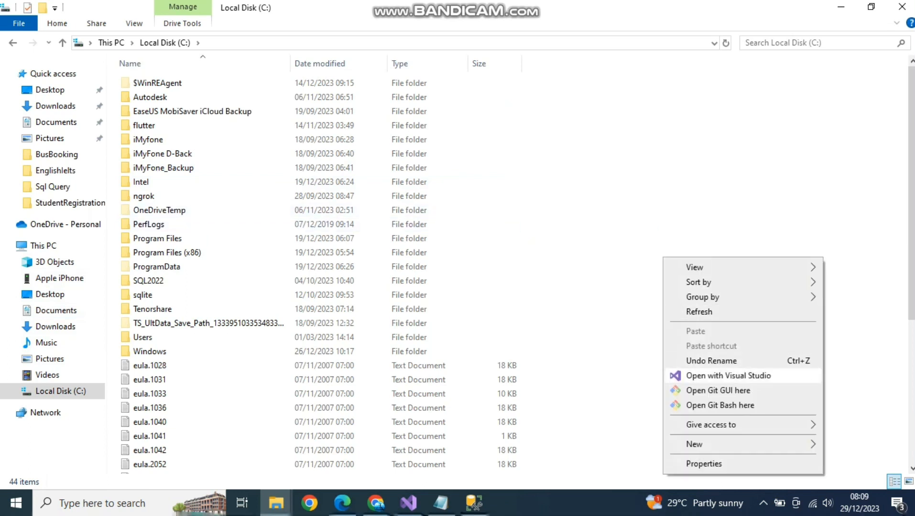
{"action": "mouse_move", "coordinate": [742, 444]}
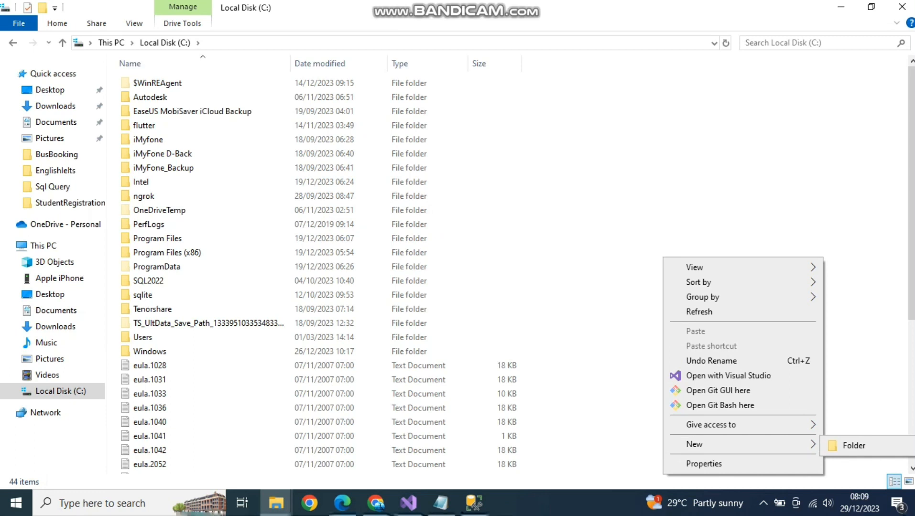
{"action": "left_click", "coordinate": [855, 445]}
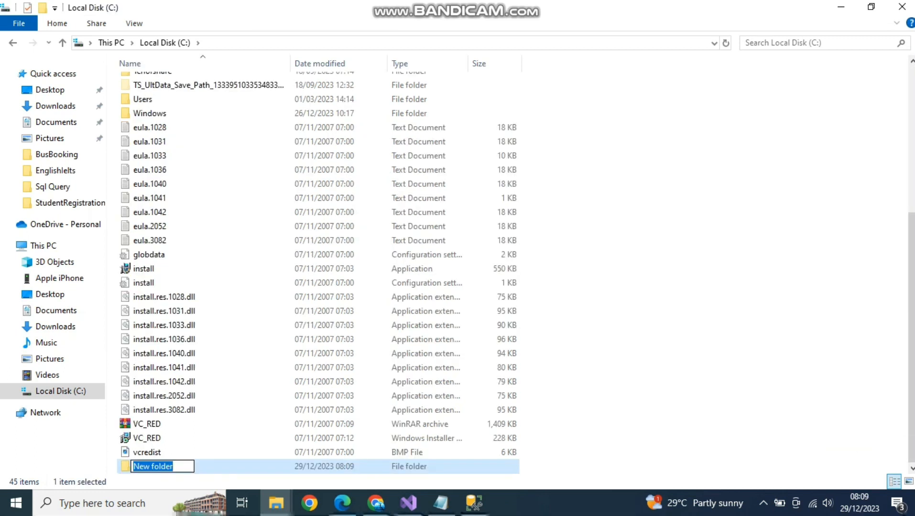
{"action": "type", "text": "DBBackup"}
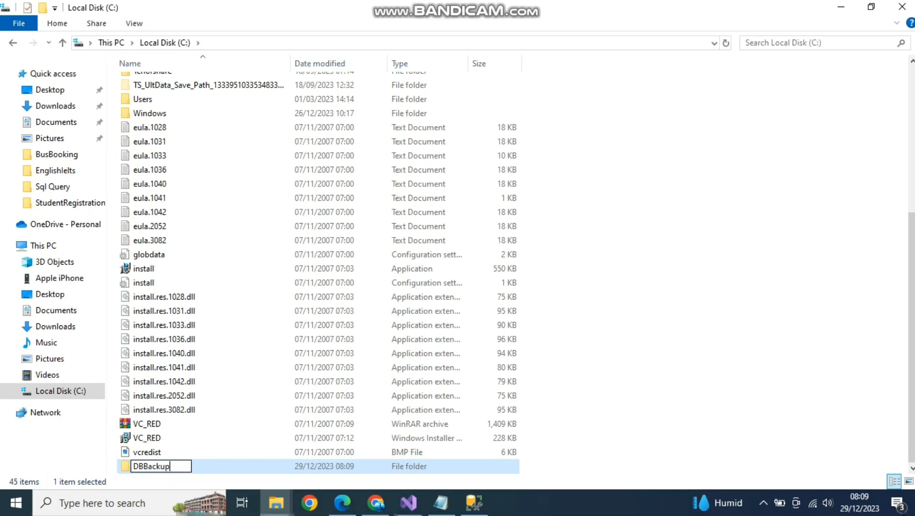
{"action": "key", "text": "Return"}
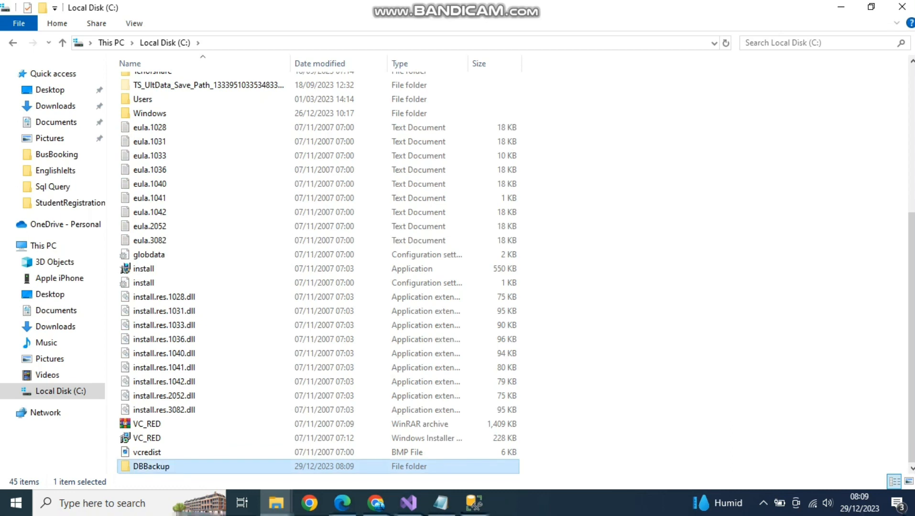
{"action": "left_click", "coordinate": [903, 7]}
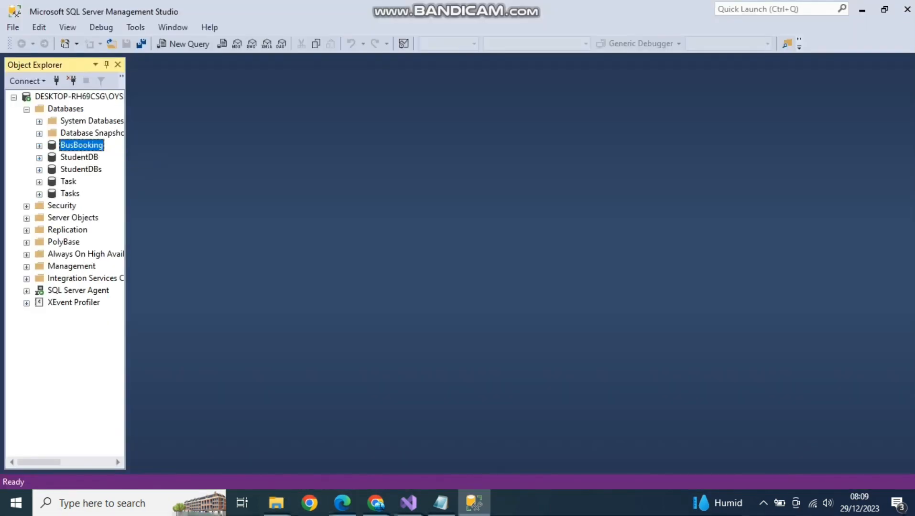
Step: Start a database backup task for BusBooking, keeping the backup type set to Full
{"action": "right_click", "coordinate": [80, 145]}
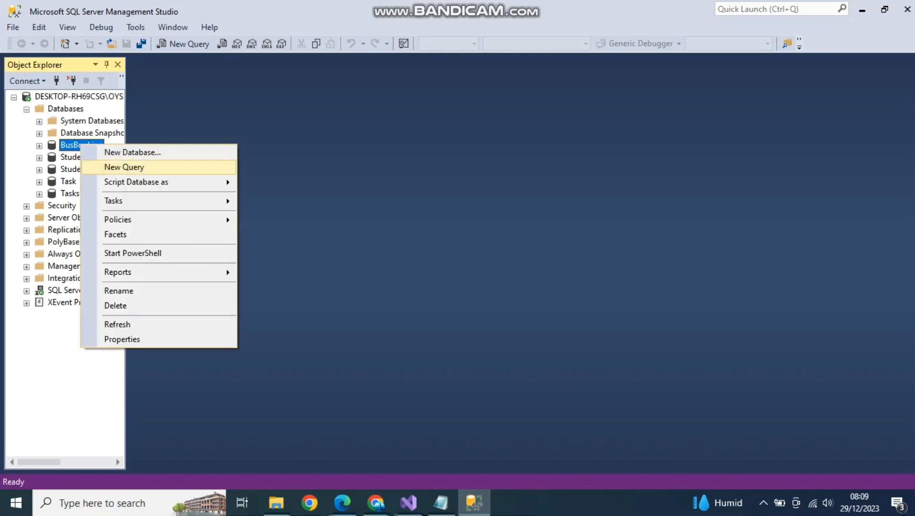
{"action": "mouse_move", "coordinate": [143, 201]}
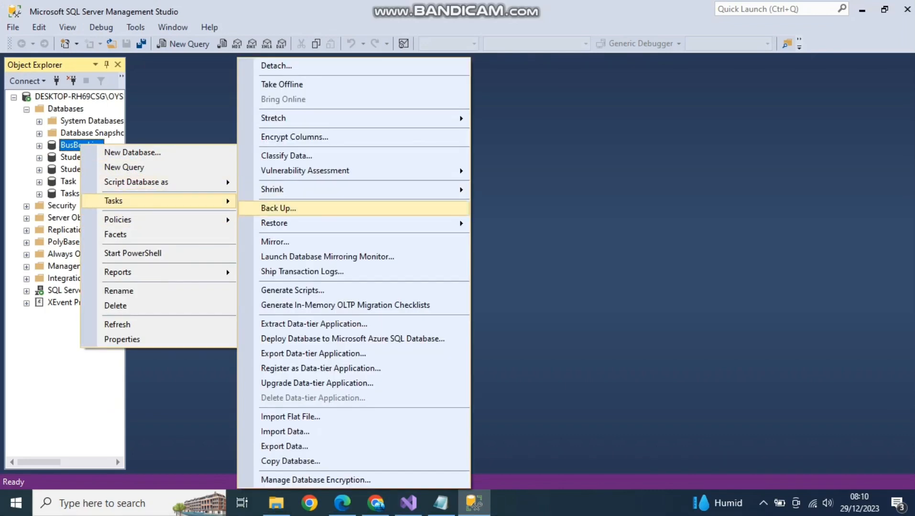
{"action": "left_click", "coordinate": [279, 208]}
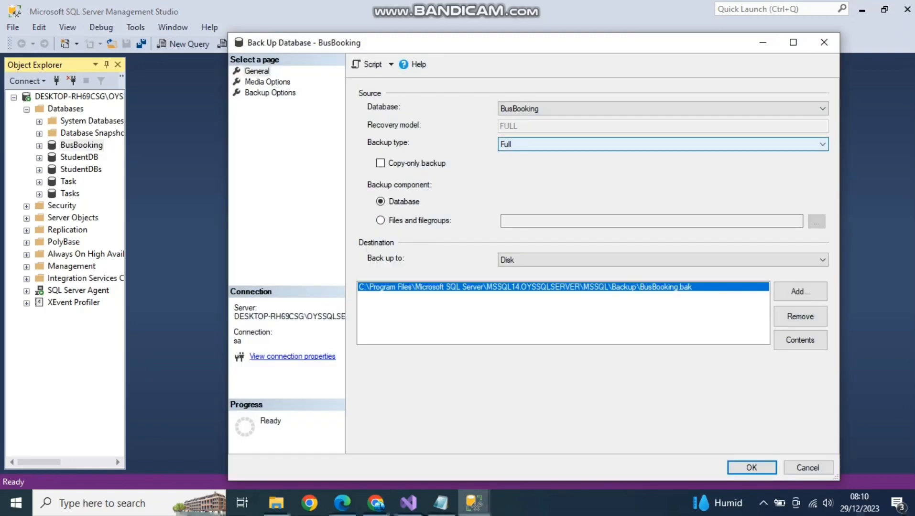
{"action": "left_click", "coordinate": [663, 145]}
{"action": "left_click", "coordinate": [663, 145]}
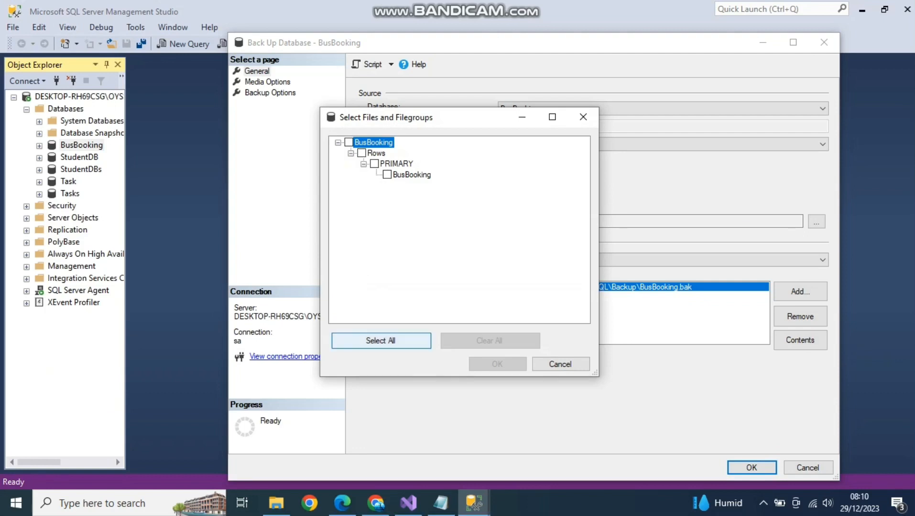
Step: Try selecting all BusBooking files and filegroups as the backup component, and return the component to Database
{"action": "left_click", "coordinate": [381, 341]}
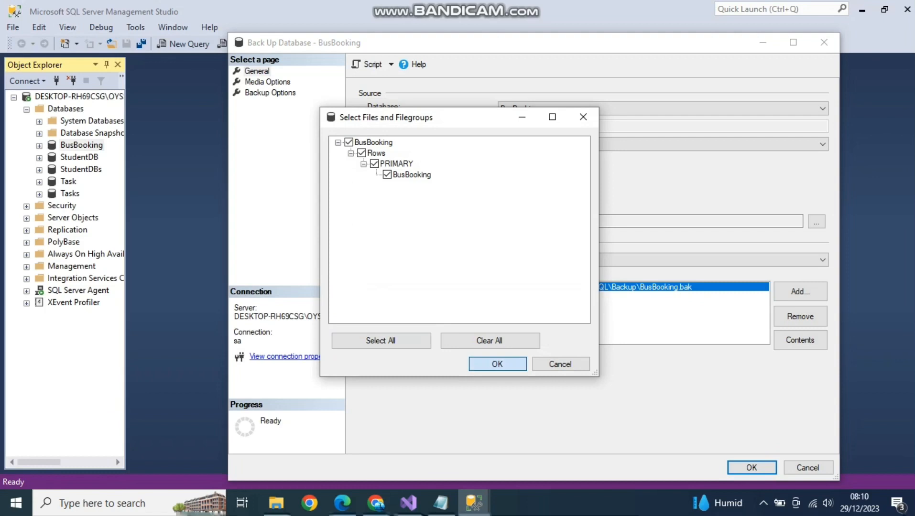
{"action": "left_click", "coordinate": [498, 364]}
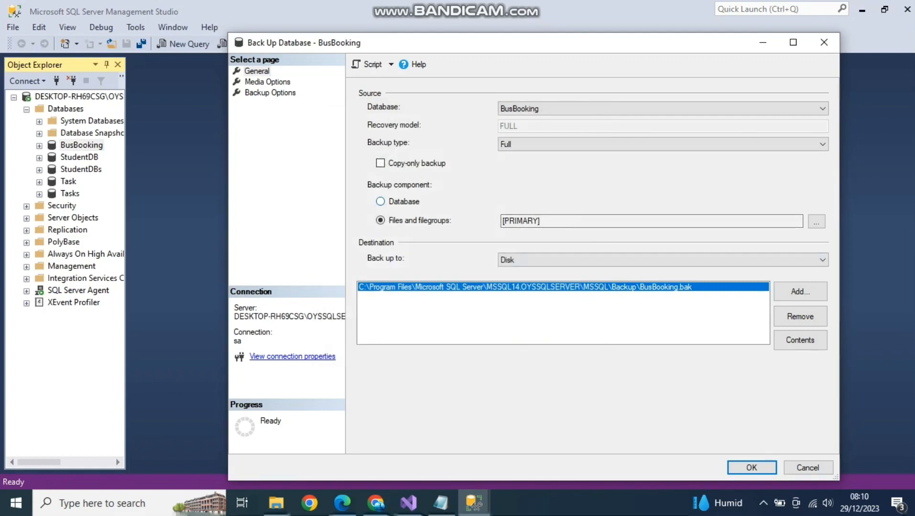
{"action": "left_click", "coordinate": [380, 202]}
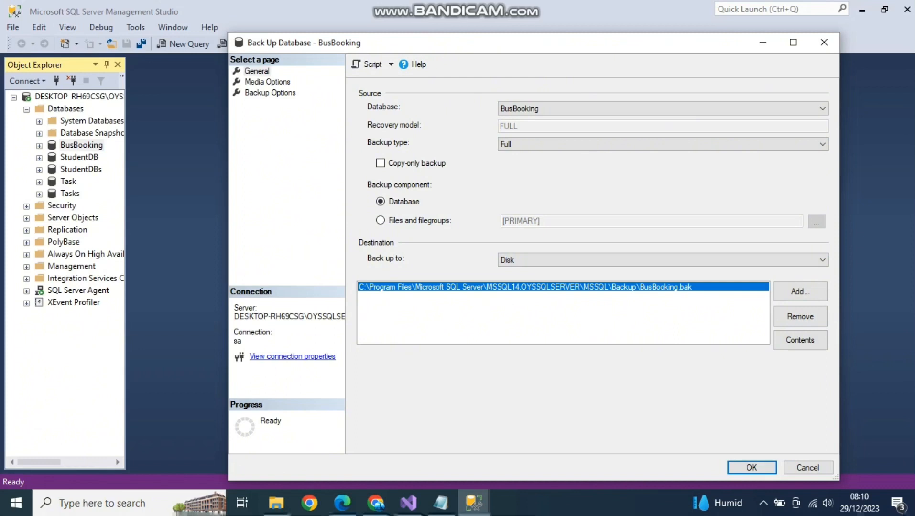
Step: Add a disk backup destination in the C:\DBBackup folder with the file name BusBooking.bak
{"action": "left_click", "coordinate": [801, 291]}
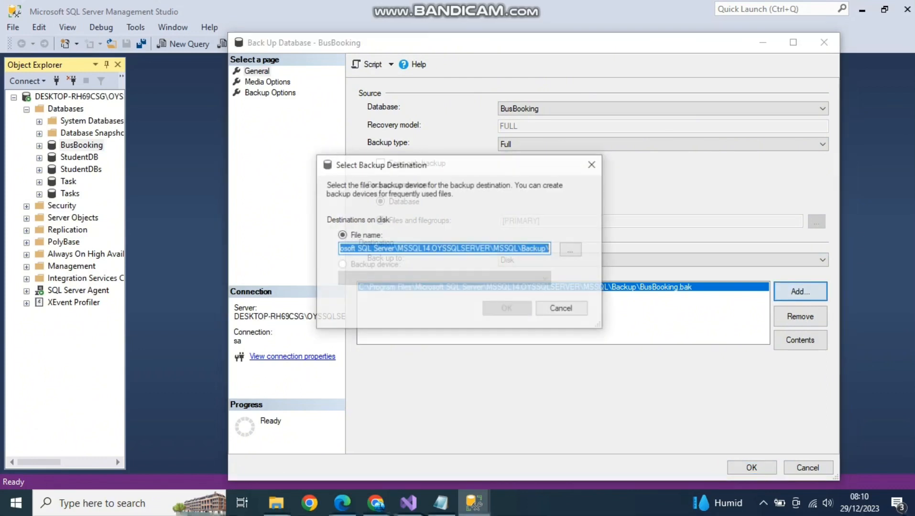
{"action": "left_click", "coordinate": [572, 249]}
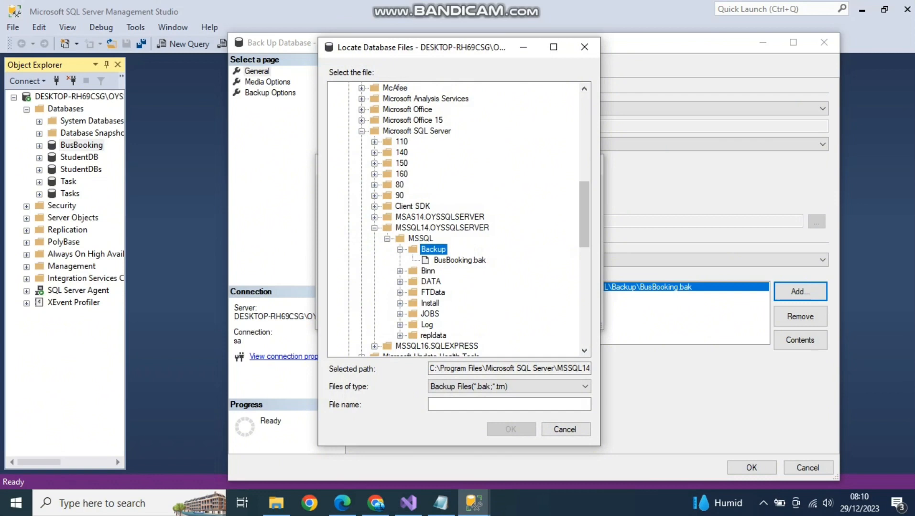
{"action": "scroll", "coordinate": [459, 220], "scroll_direction": "up", "scroll_amount": 11}
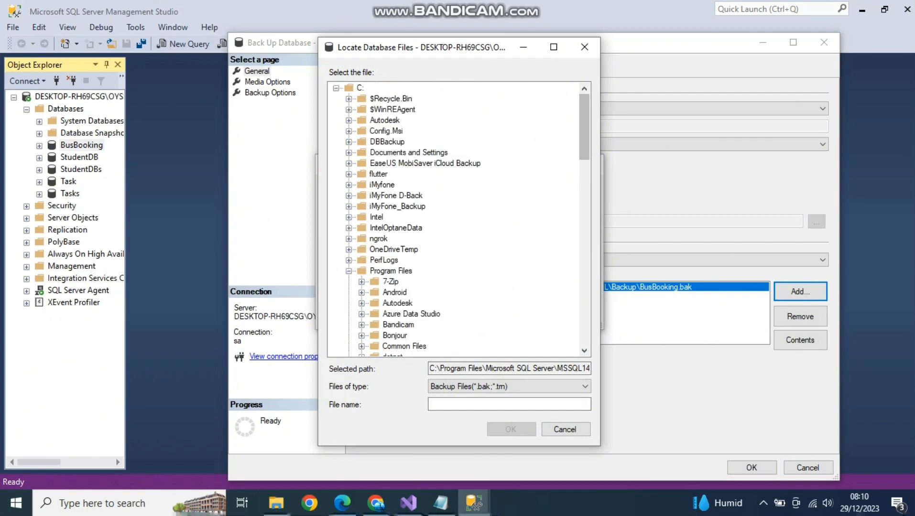
{"action": "left_click", "coordinate": [388, 142]}
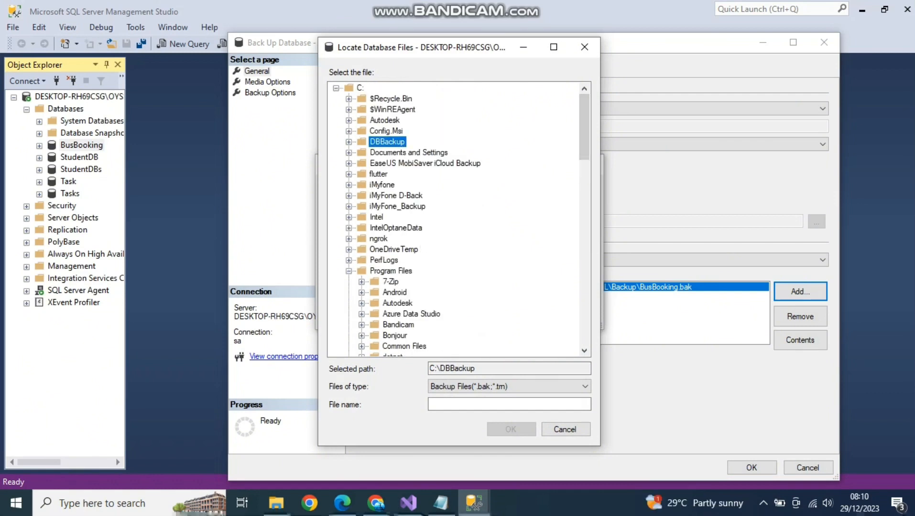
{"action": "left_click", "coordinate": [483, 405]}
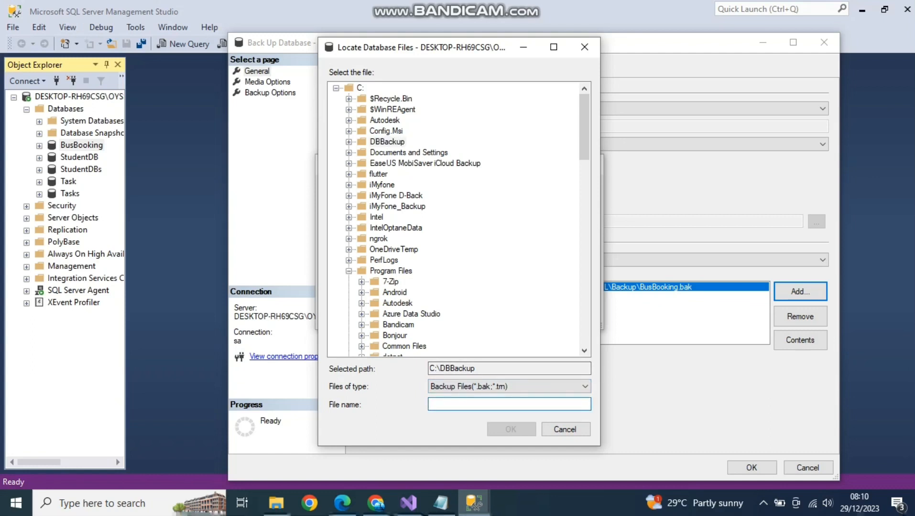
{"action": "type", "text": "BusBooki"}
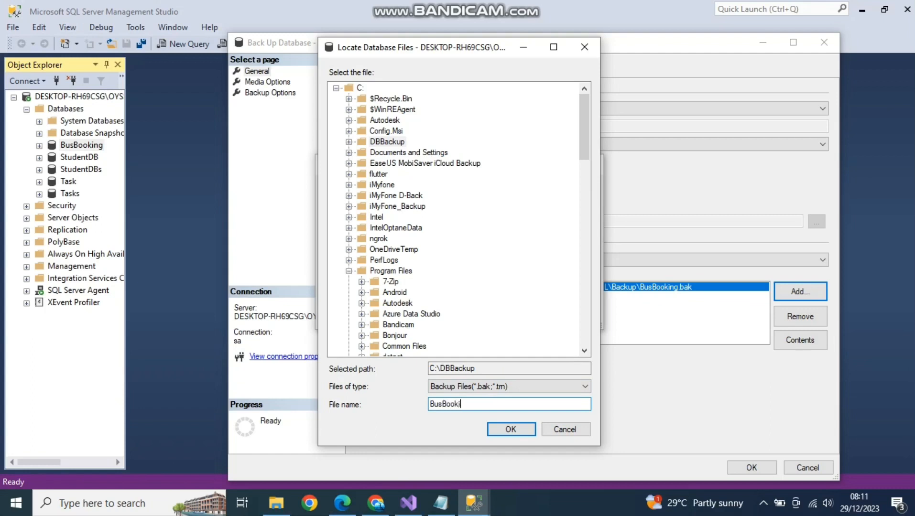
{"action": "type", "text": "ng.bak"}
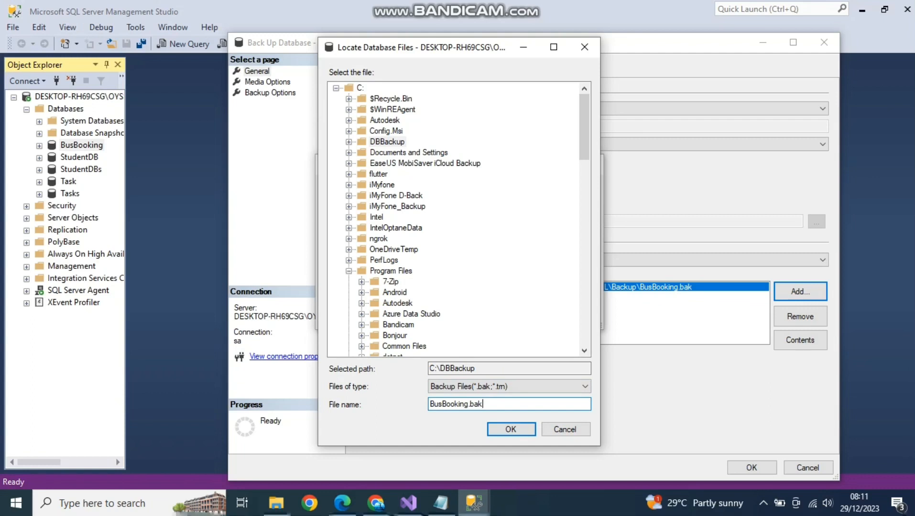
{"action": "key", "text": "Return"}
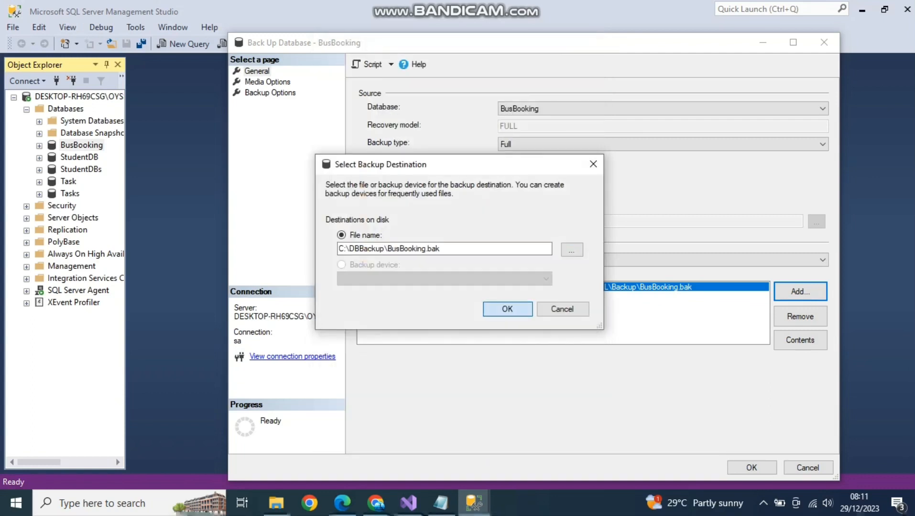
{"action": "left_click", "coordinate": [507, 309]}
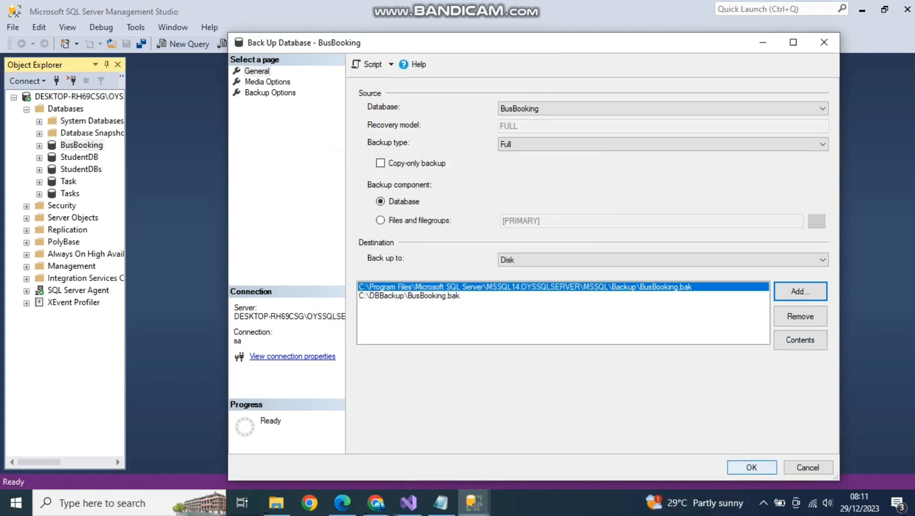
Step: Try to run the BusBooking backup with both the default and the DBBackup destinations listed
{"action": "left_click", "coordinate": [752, 468]}
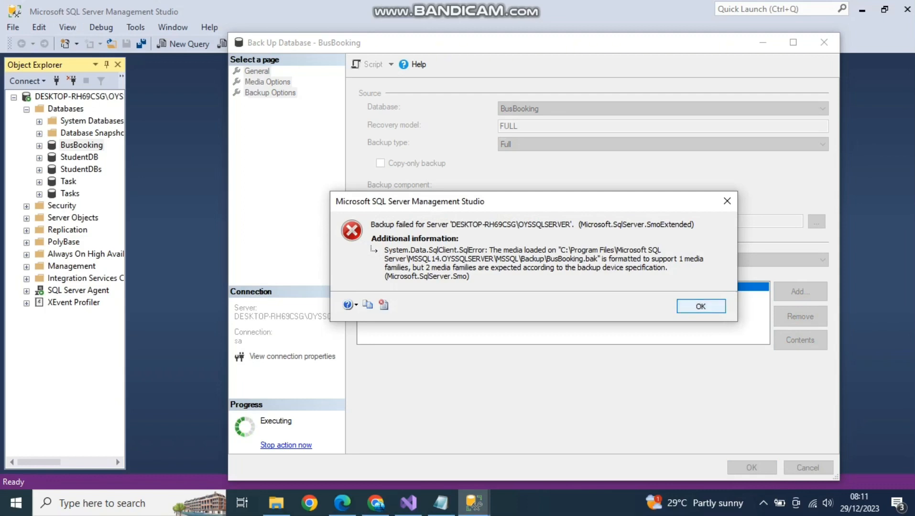
{"action": "key", "text": "Return"}
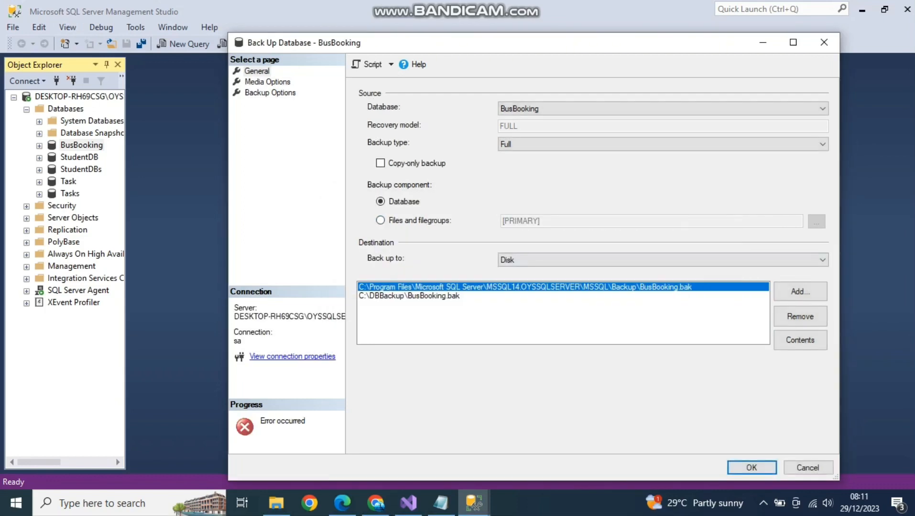
Step: Remove the default Program Files destination and run the BusBooking backup to C:\DBBackup\BusBooking.bak
{"action": "left_click", "coordinate": [409, 296]}
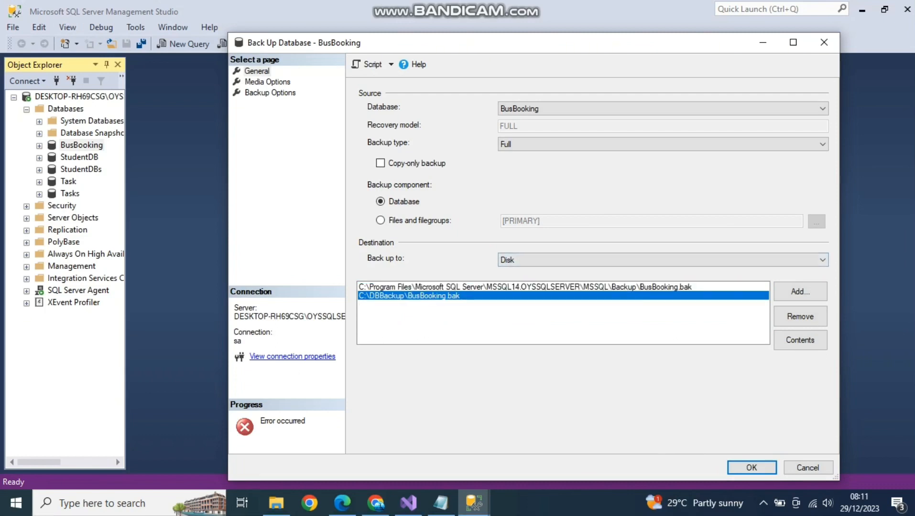
{"action": "left_click", "coordinate": [525, 287]}
{"action": "left_click", "coordinate": [800, 316]}
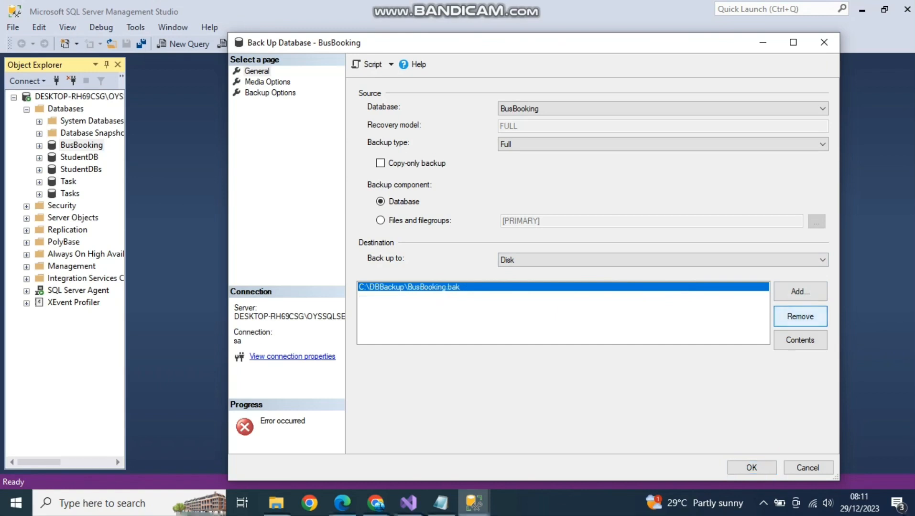
{"action": "left_click", "coordinate": [752, 468]}
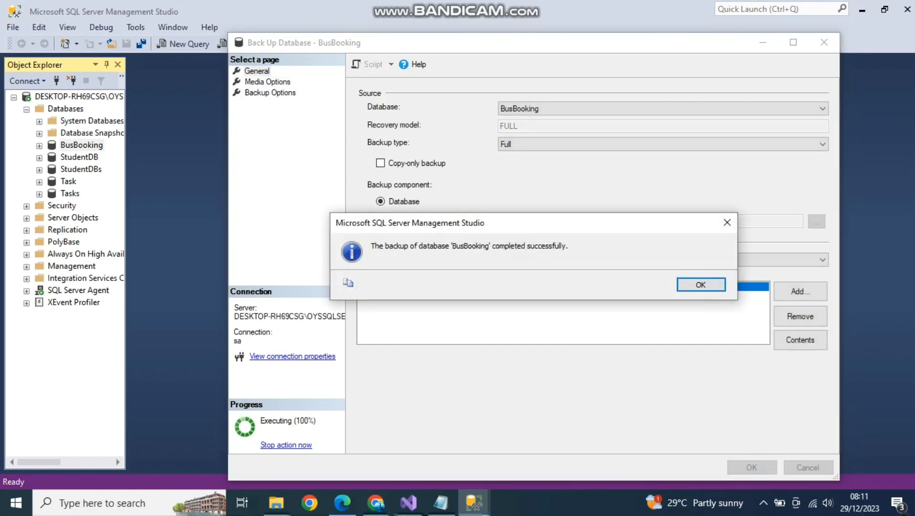
{"action": "key", "text": "Return"}
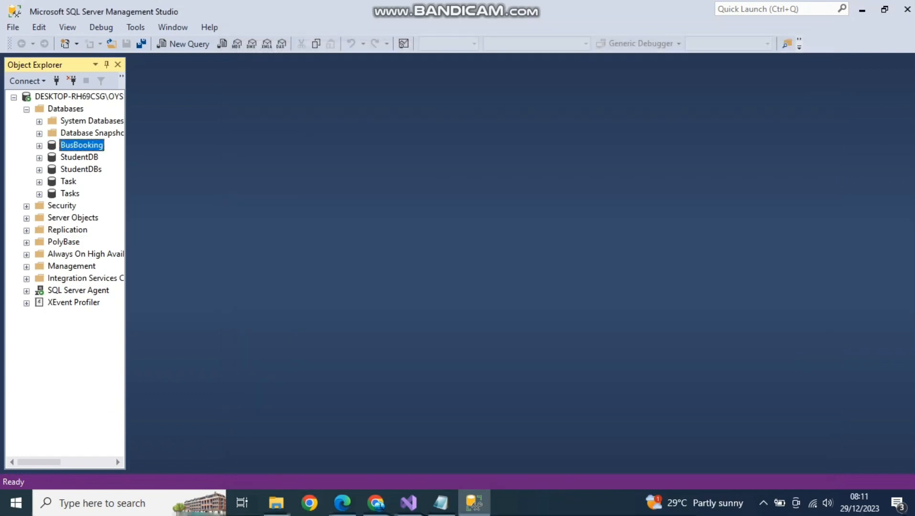
Step: Switch to File Explorer and open the C:\DBBackup folder to check the BusBooking.bak backup file
{"action": "left_click", "coordinate": [276, 503]}
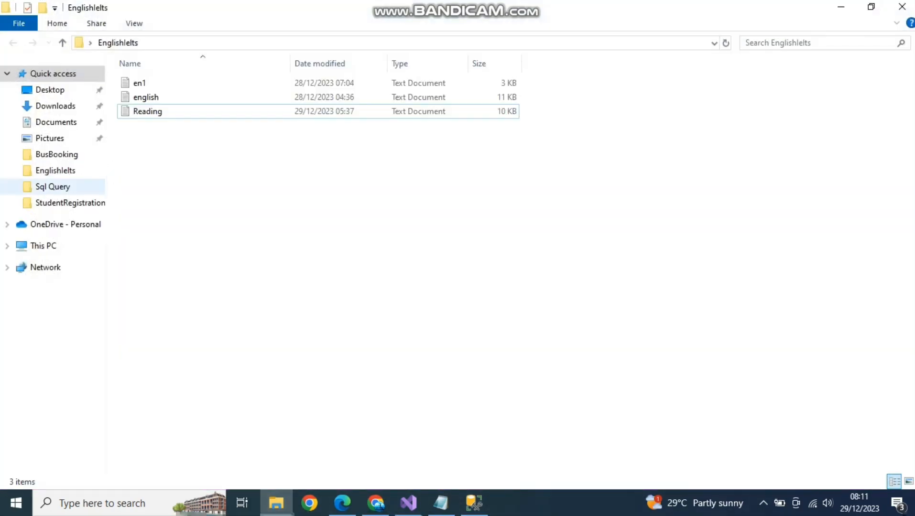
{"action": "left_click", "coordinate": [43, 246]}
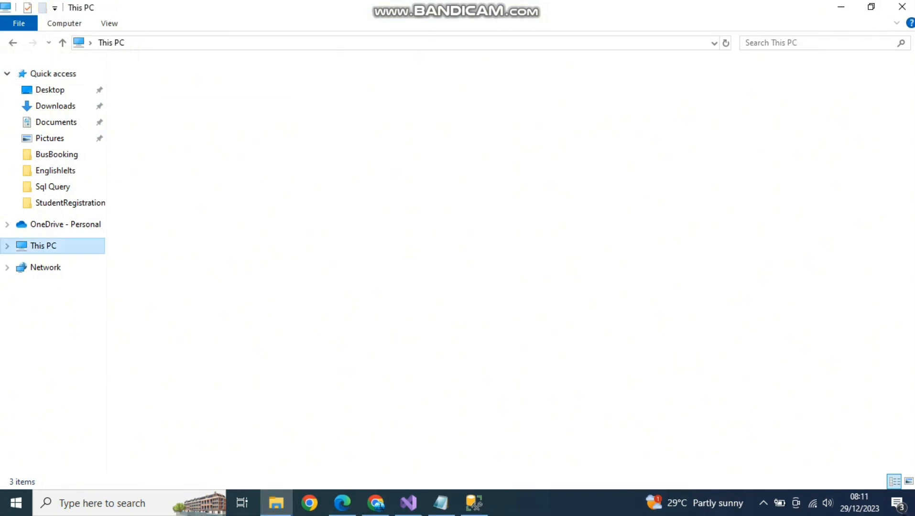
{"action": "double_click", "coordinate": [334, 184]}
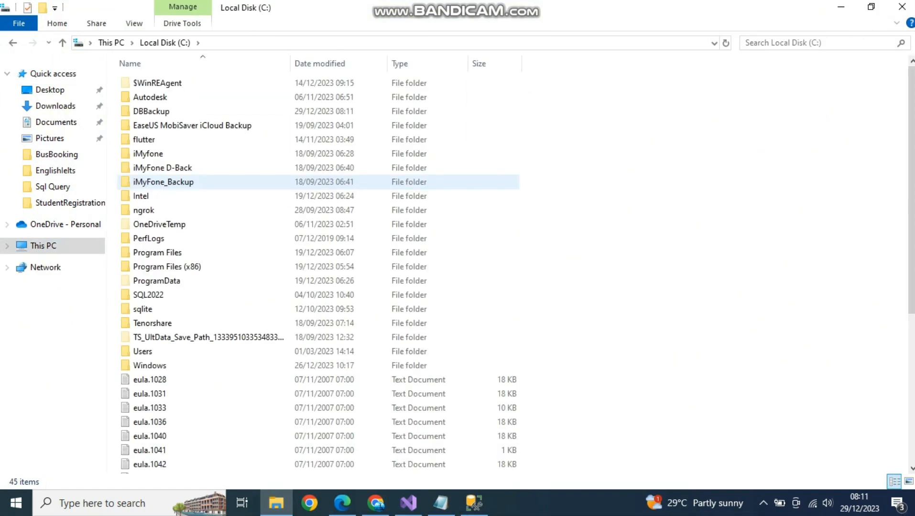
{"action": "double_click", "coordinate": [325, 111]}
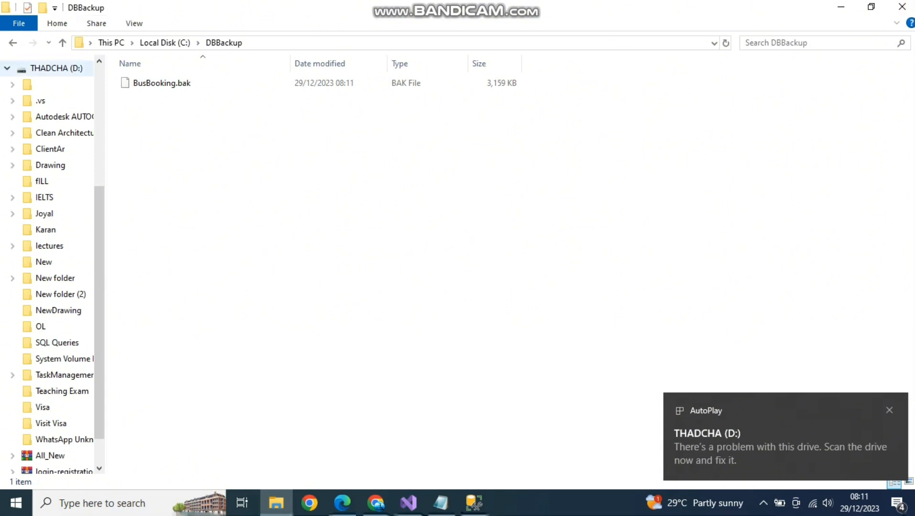
Step: Copy Ecommerce.bak from the D: drive and paste it into the C:\DBBackup folder
{"action": "left_click", "coordinate": [56, 68]}
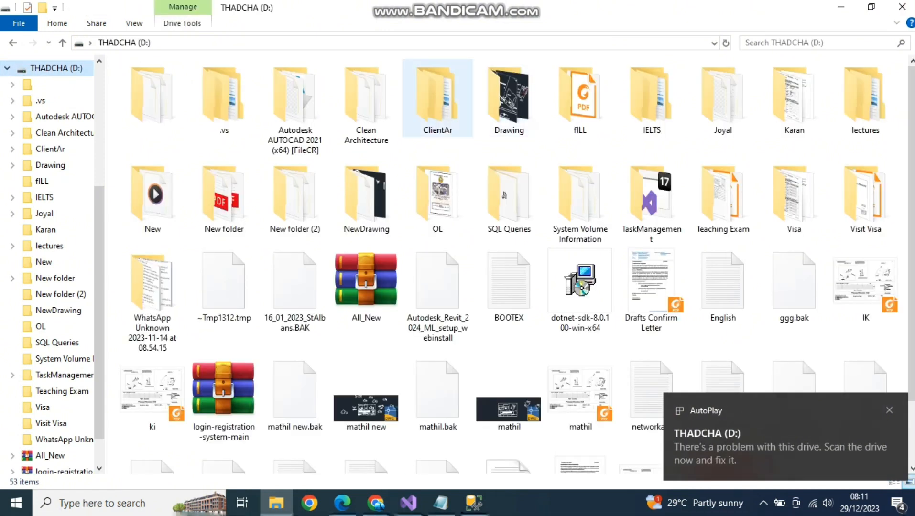
{"action": "double_click", "coordinate": [437, 98]}
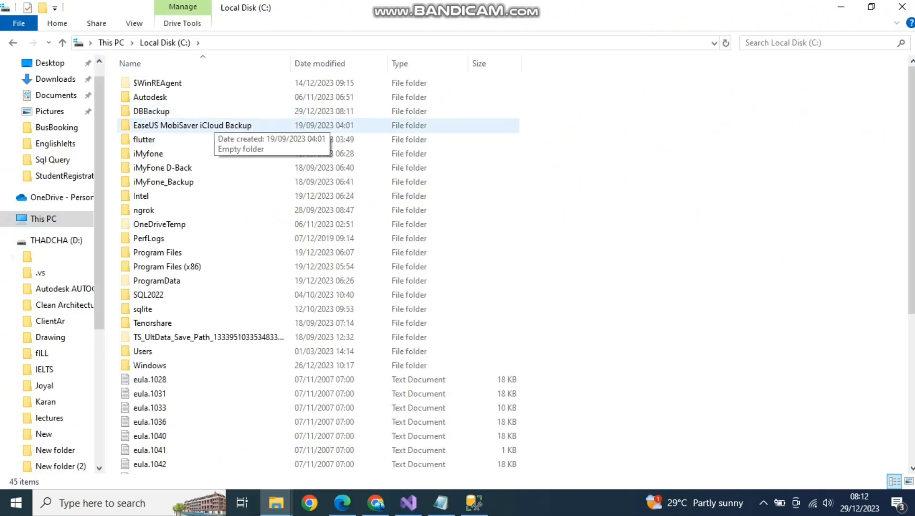
{"action": "double_click", "coordinate": [152, 110]}
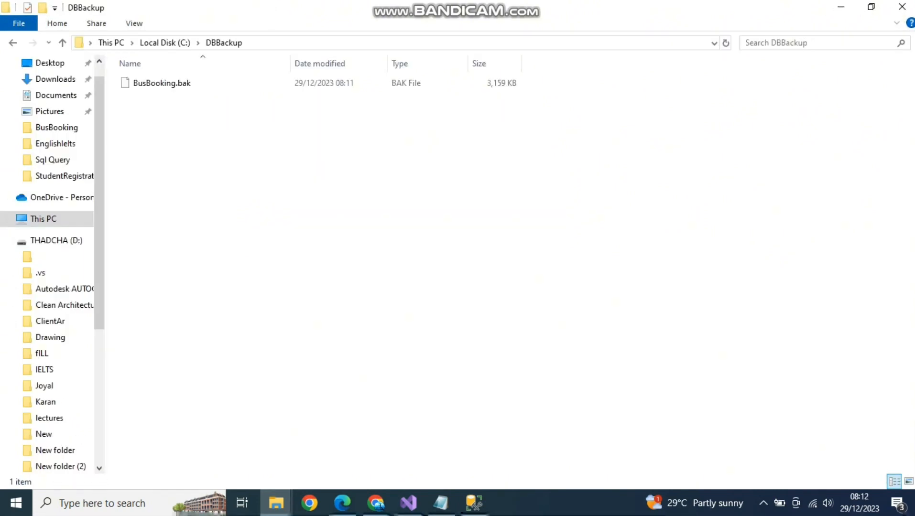
{"action": "right_click", "coordinate": [262, 181]}
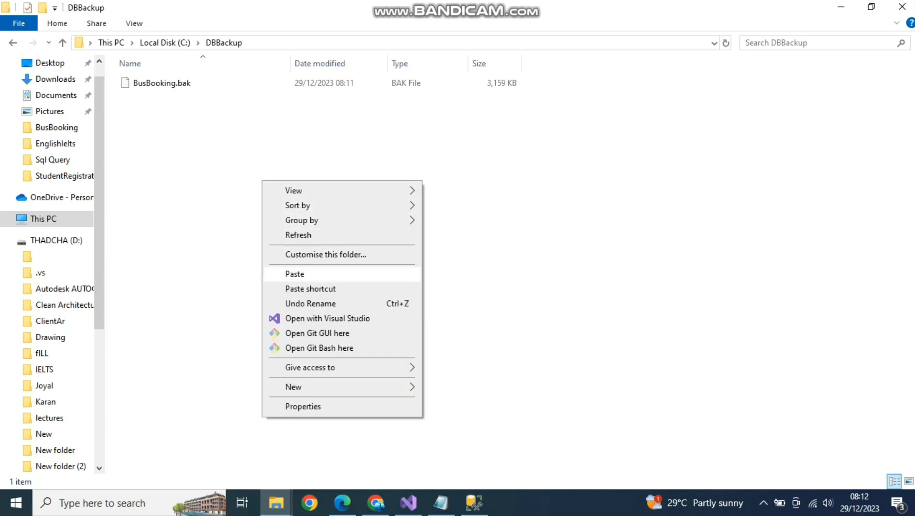
{"action": "left_click", "coordinate": [295, 274]}
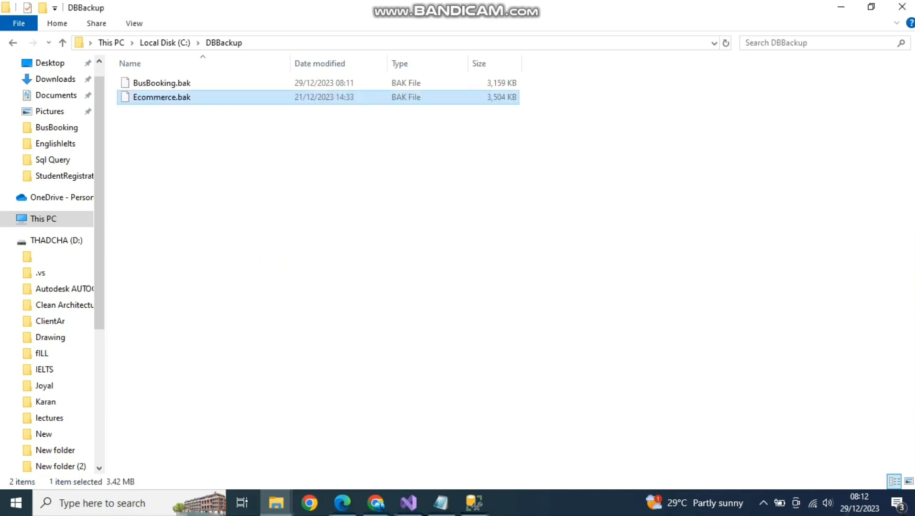
{"action": "left_click", "coordinate": [372, 309]}
Step: Switch to SQL Server Management Studio and open the Restore Database dialog for the server's Databases folder
{"action": "left_click", "coordinate": [474, 503]}
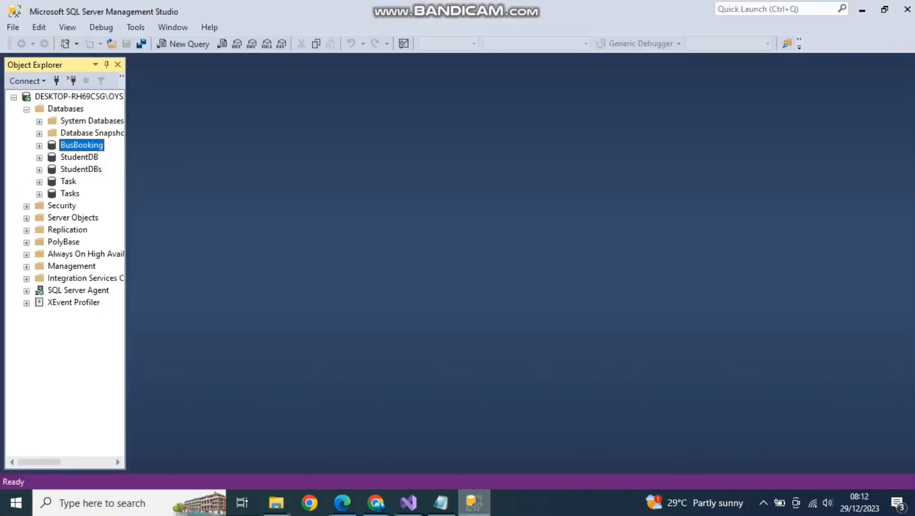
{"action": "left_click", "coordinate": [26, 109]}
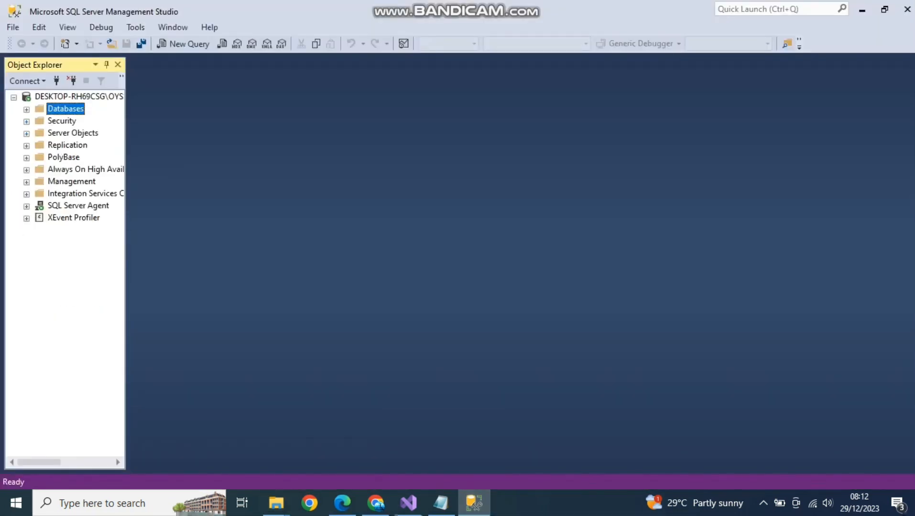
{"action": "right_click", "coordinate": [30, 108]}
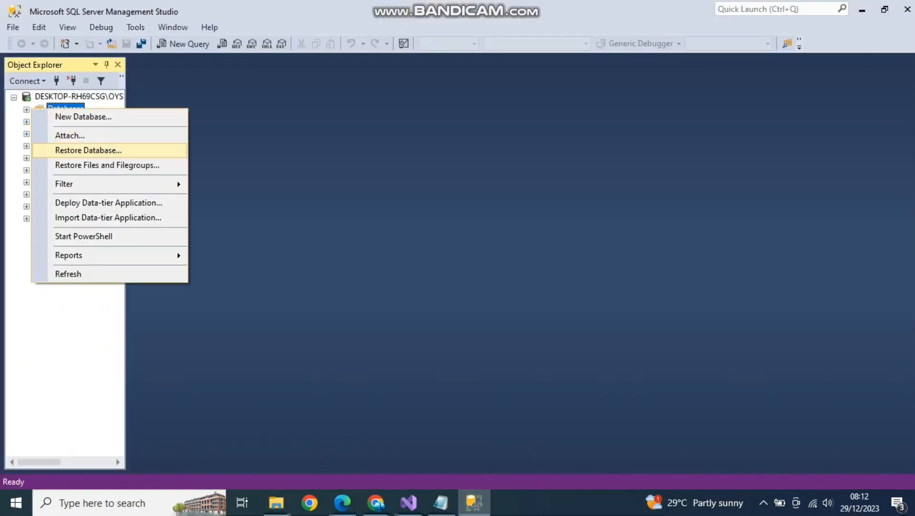
{"action": "left_click", "coordinate": [89, 150]}
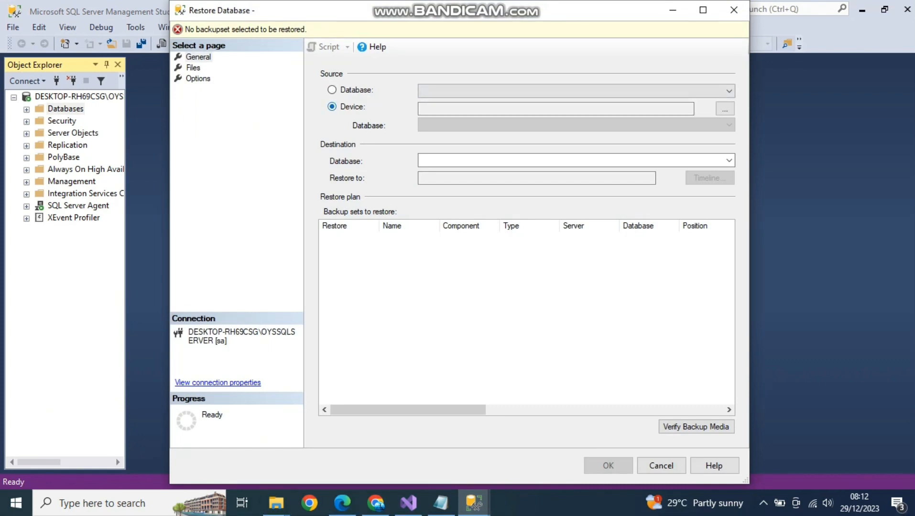
Step: Add C:\DBBackup\Ecommerce.bak as the restore source device and restore the dboECommerce database from it
{"action": "left_click", "coordinate": [725, 109]}
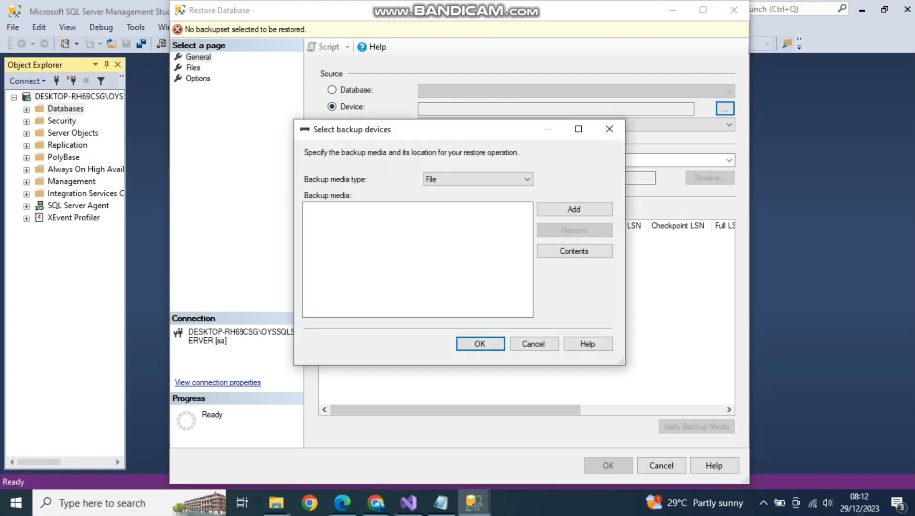
{"action": "left_click", "coordinate": [574, 210]}
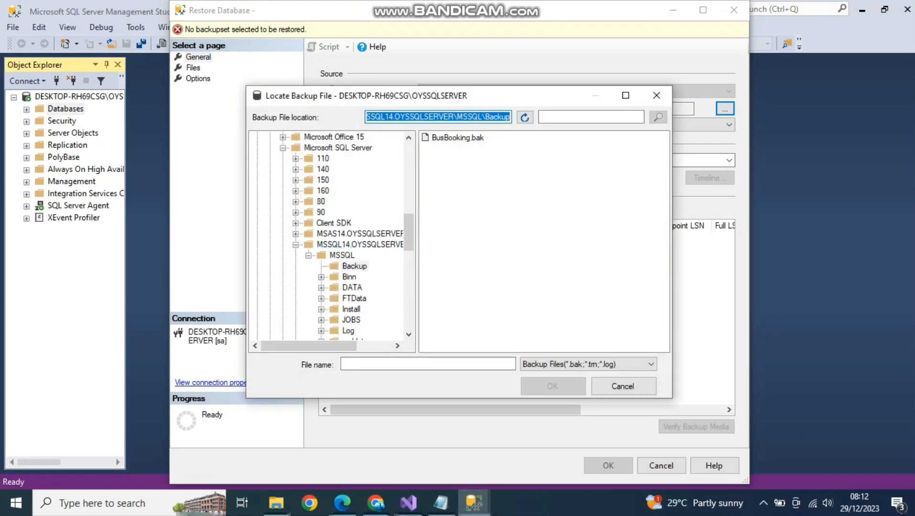
{"action": "scroll", "coordinate": [330, 235], "scroll_direction": "up", "scroll_amount": 12}
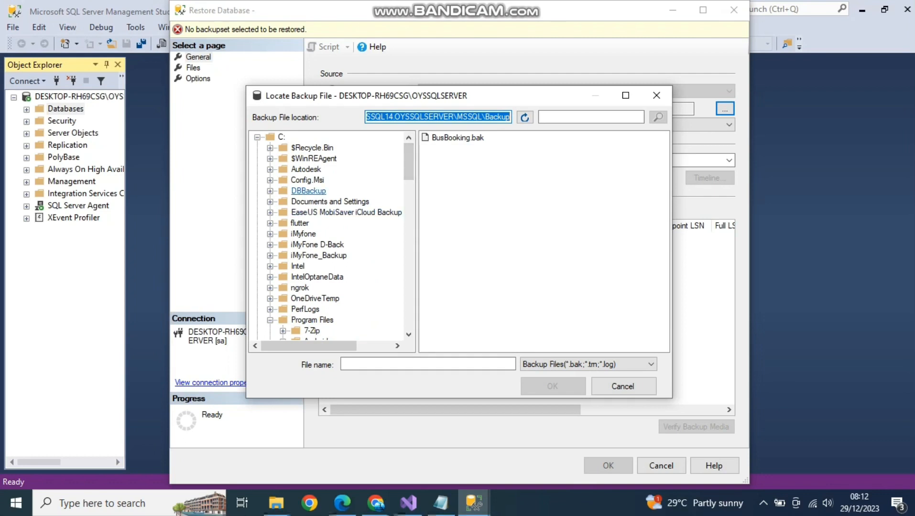
{"action": "left_click", "coordinate": [309, 190]}
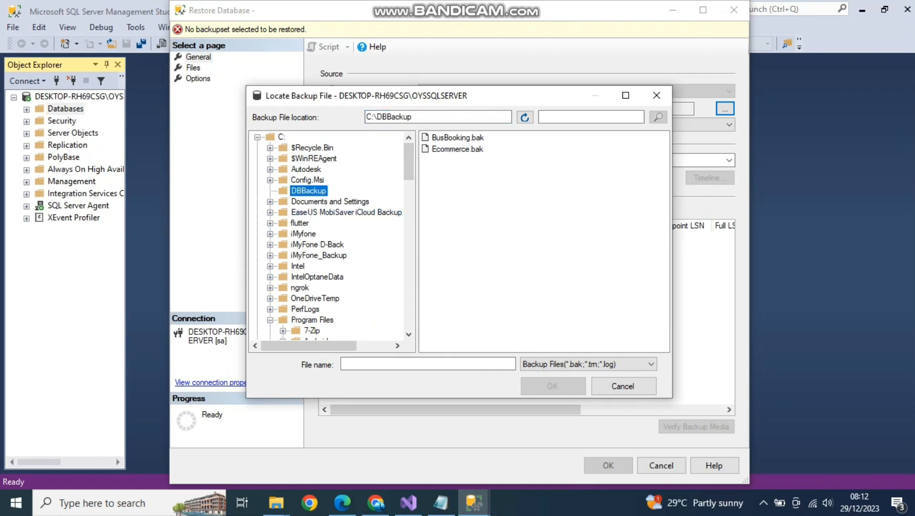
{"action": "left_click", "coordinate": [457, 149]}
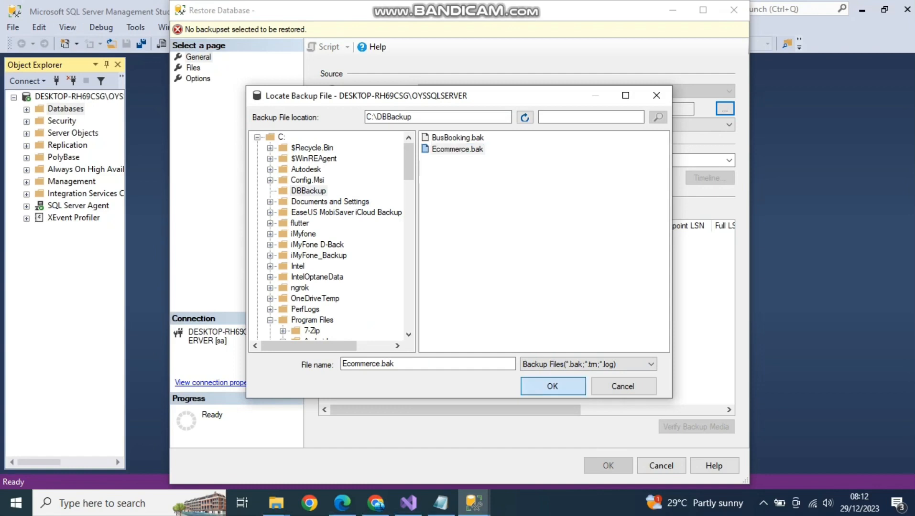
{"action": "left_click", "coordinate": [553, 386]}
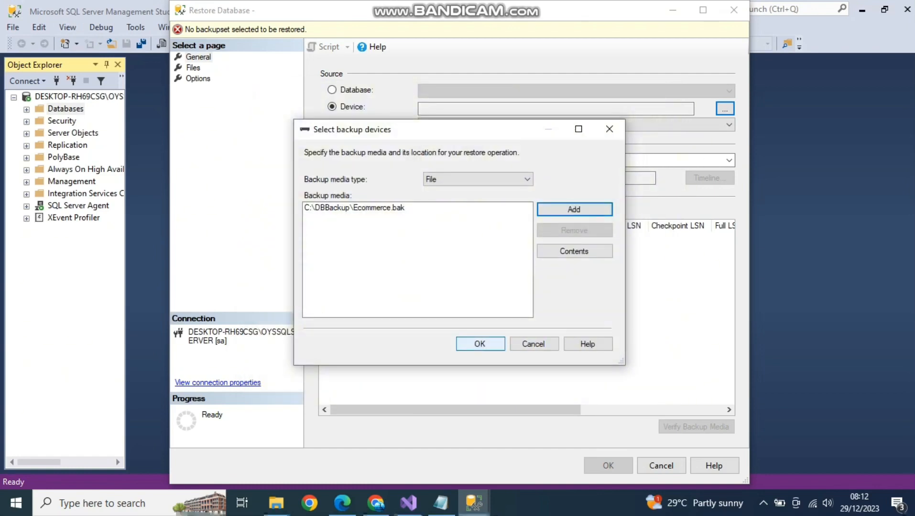
{"action": "left_click", "coordinate": [481, 344]}
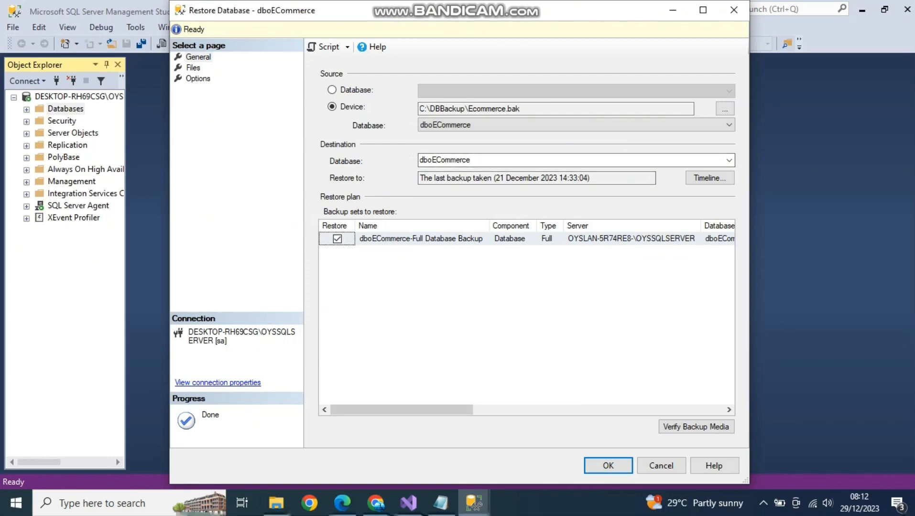
{"action": "key", "text": "Return"}
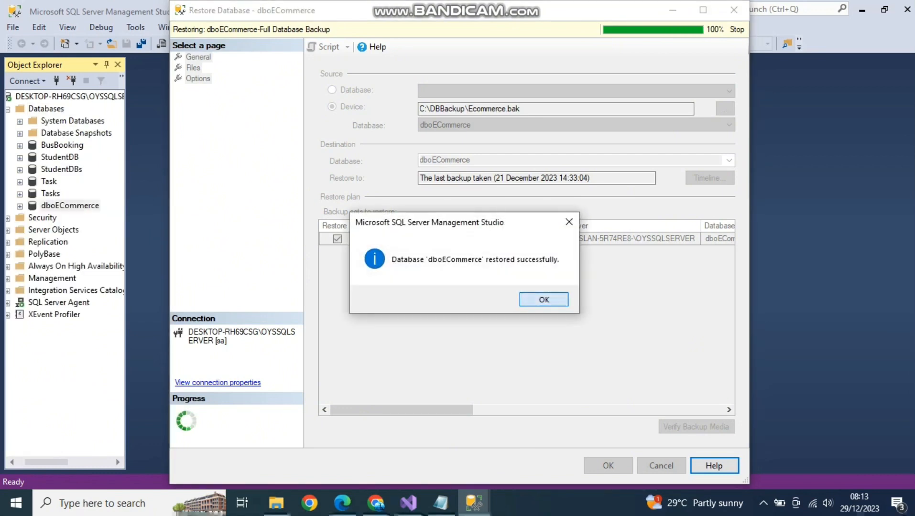
{"action": "key", "text": "Return"}
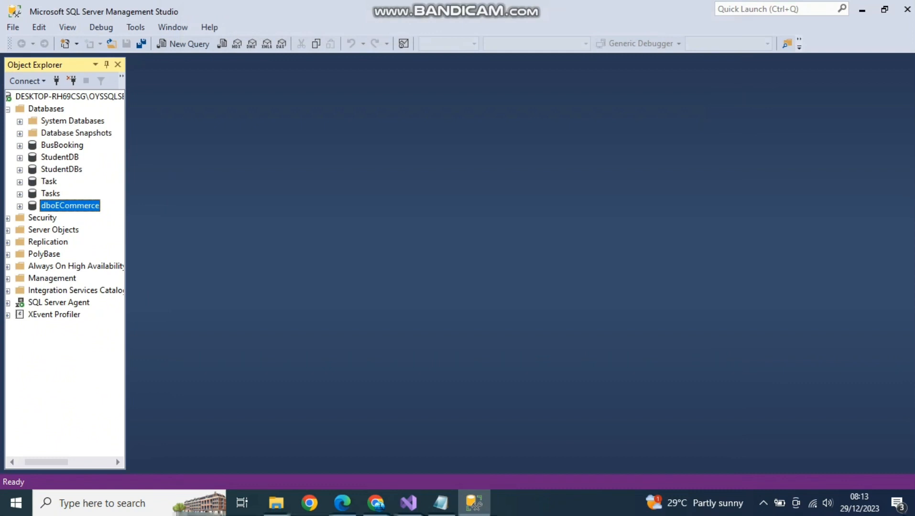